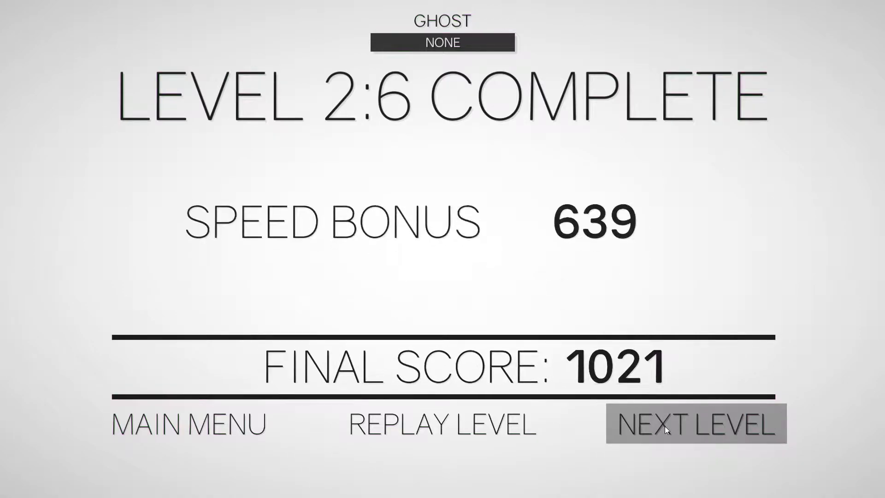
Continue from the Level 2:6 results (score 1021) into Level 2:7.
click(665, 423)
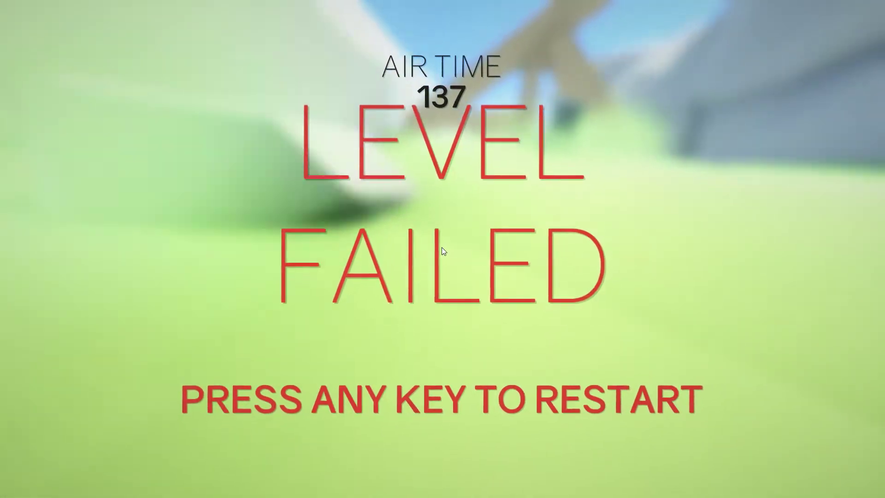
Restart Level 2:7 after the crash and ride the trucks to the goal.
key(space)
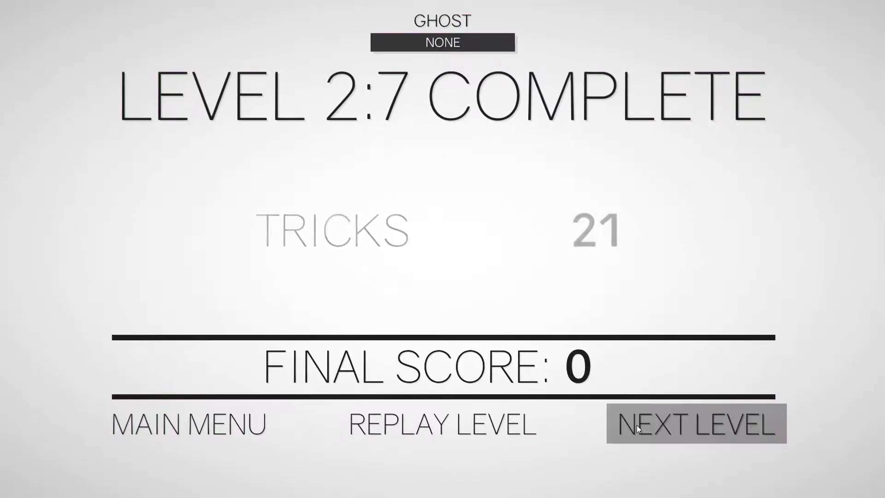
Advance to Level 2:8 and play on to a 715-point finish on Level 2:10.
click(637, 425)
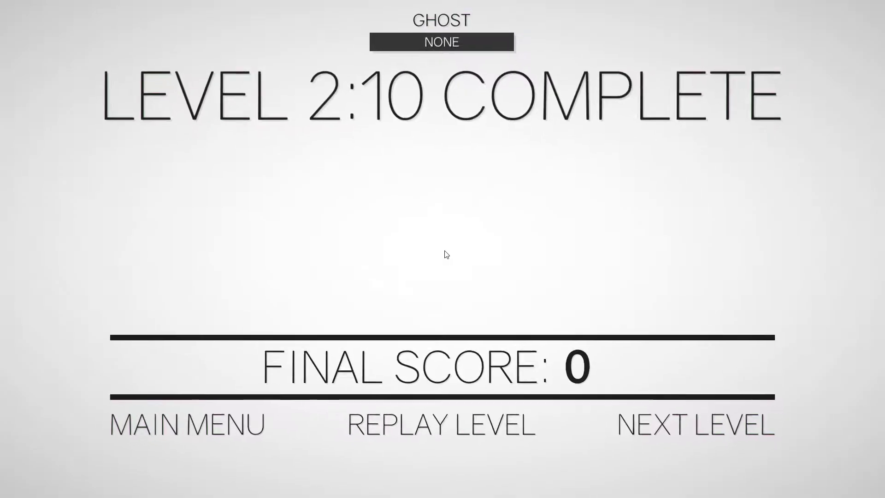
Enter the first world 3 level, then continue from Level 3:2 (score 691) to Level 3:3.
click(656, 418)
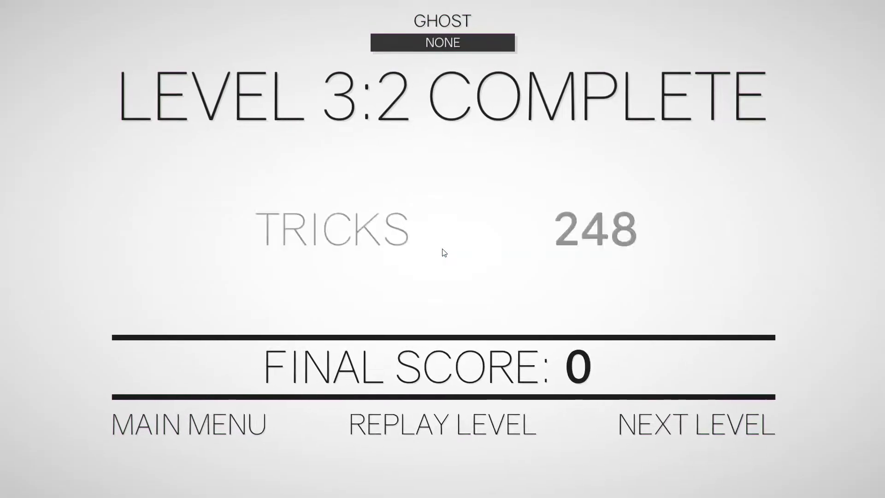
click(671, 429)
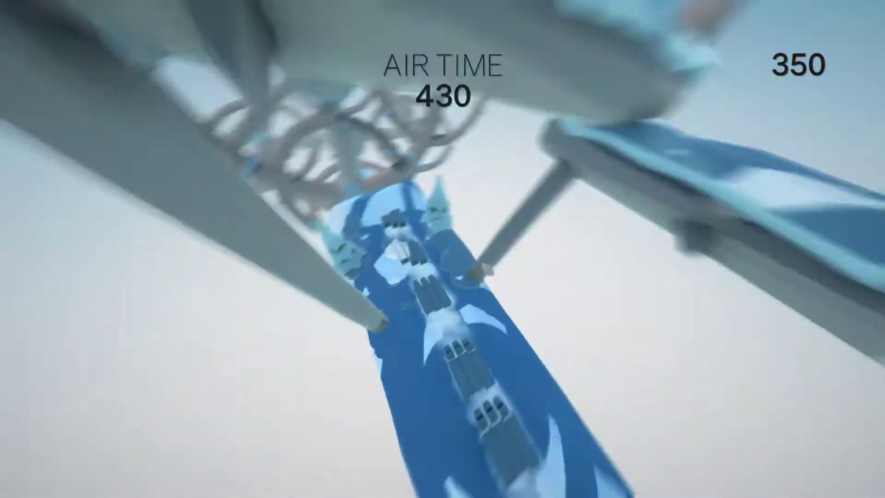
Restart Level 3:3 after falling and build a 1308-point run with a 550 air-time bonus.
key(space)
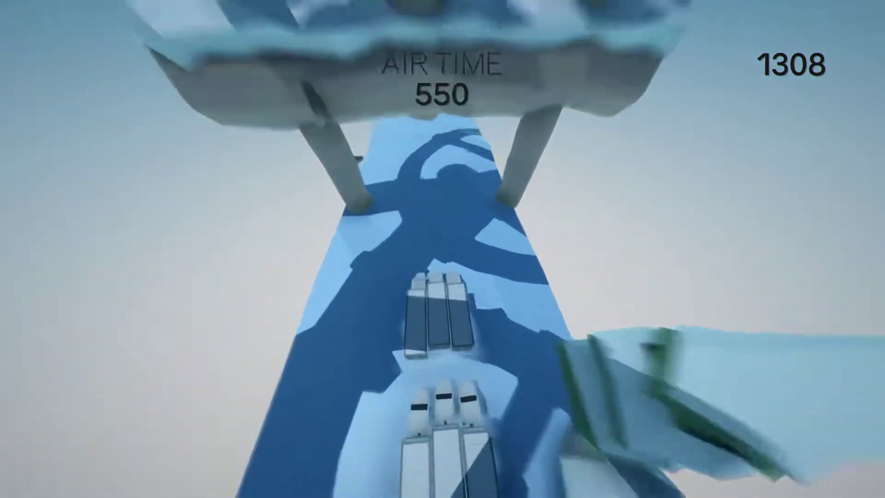
Restart Level 3:3 once more and jump across the trucks to the goal.
key(space)
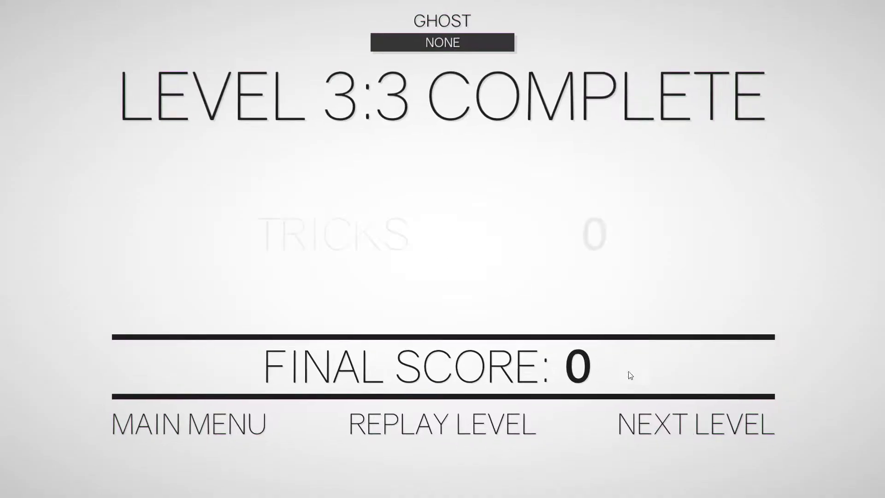
Load Level 3:4 and play it past the goal banner with 959 points.
click(655, 412)
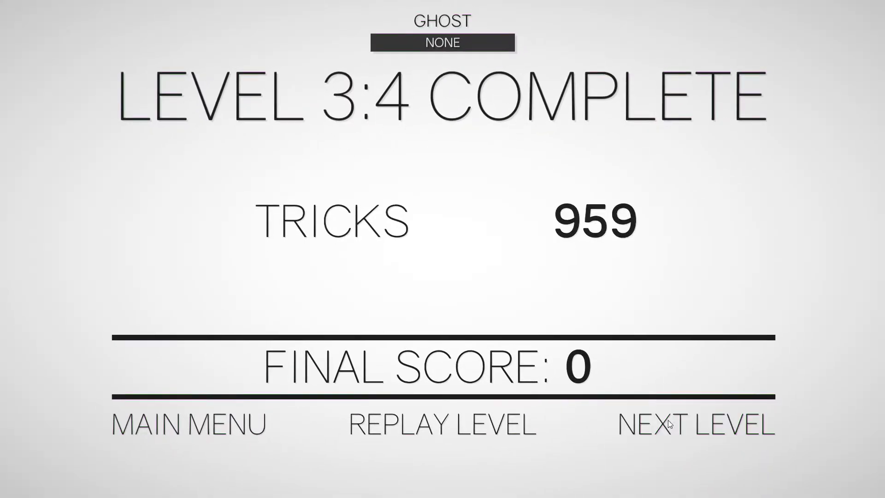
Load Level 3:5, with its truck convoy lined up on the snowy road.
click(668, 420)
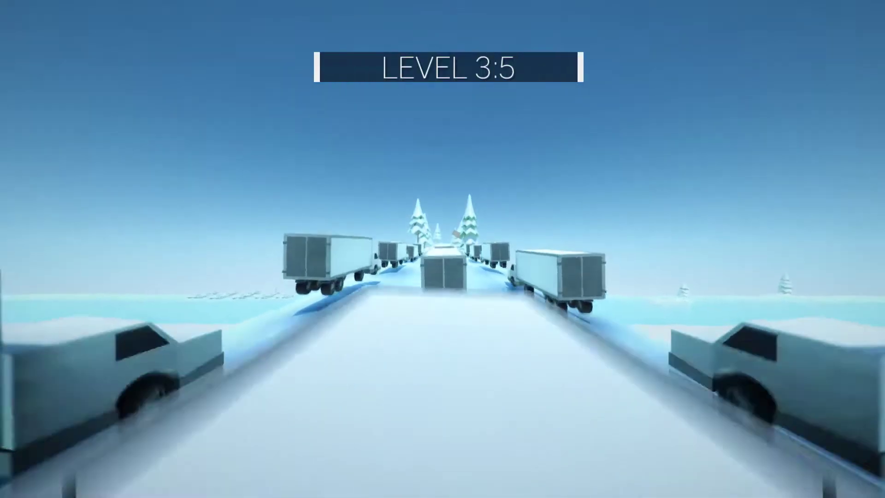